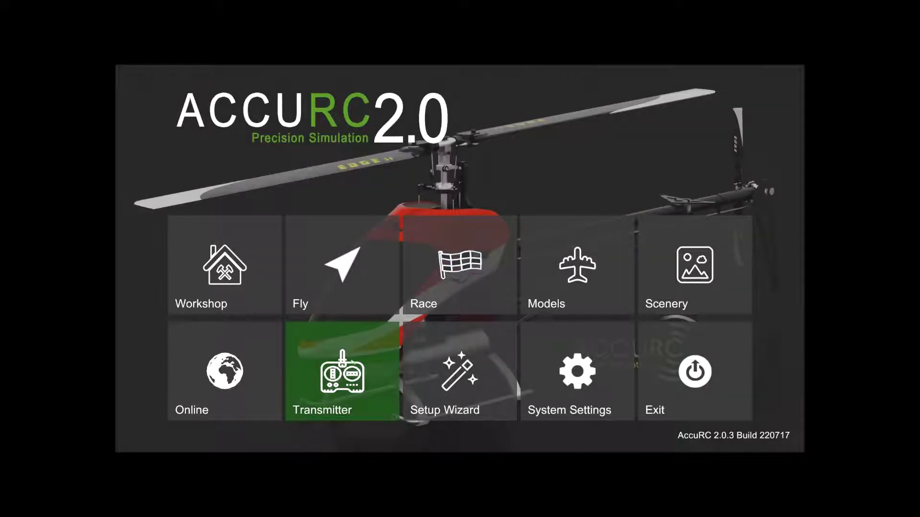
# Step: Open the transmitter input settings, check the list of transmitters and return to the device settings
pyautogui.click(342, 374)
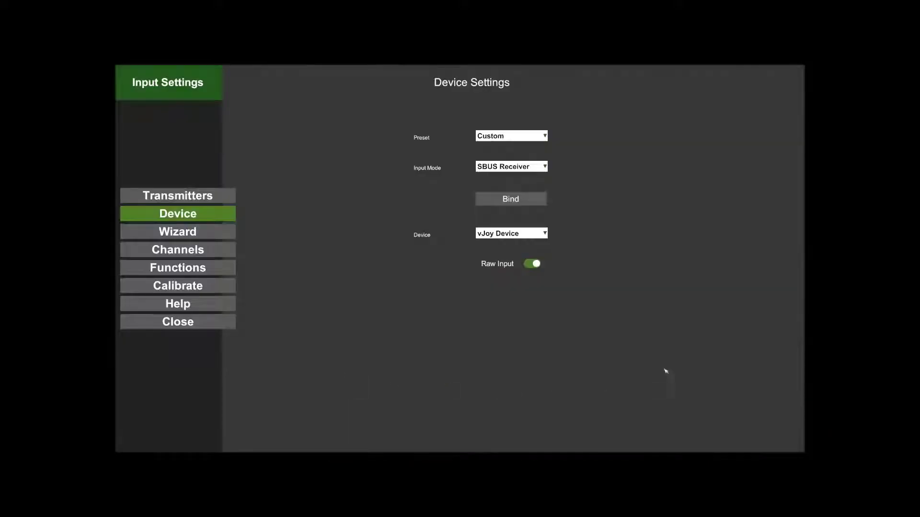
pyautogui.click(175, 194)
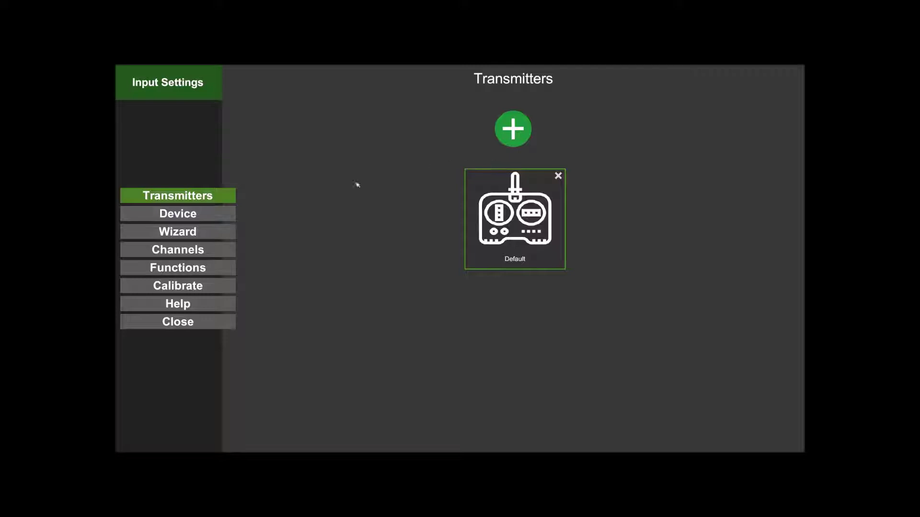
pyautogui.click(178, 218)
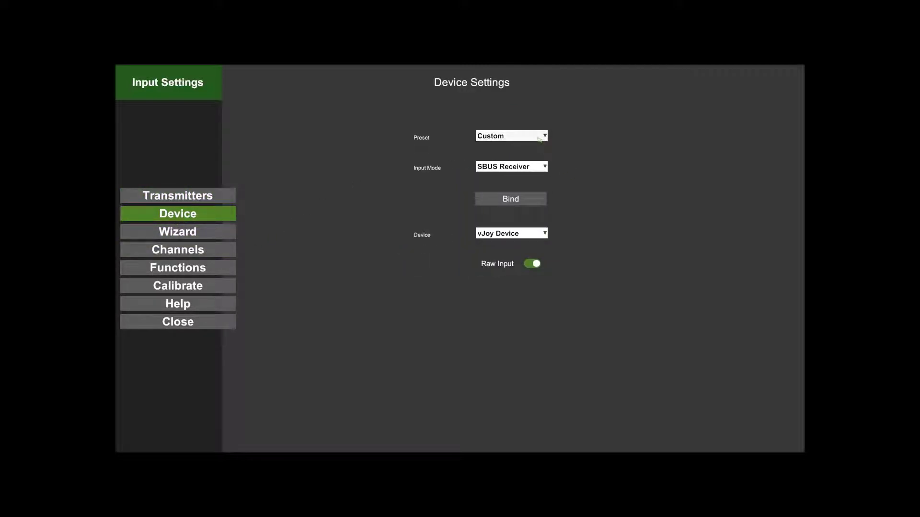
# Step: Look through the available transmitter presets and set the device preset to Futaba
pyautogui.click(538, 139)
pyautogui.click(539, 138)
pyautogui.click(539, 138)
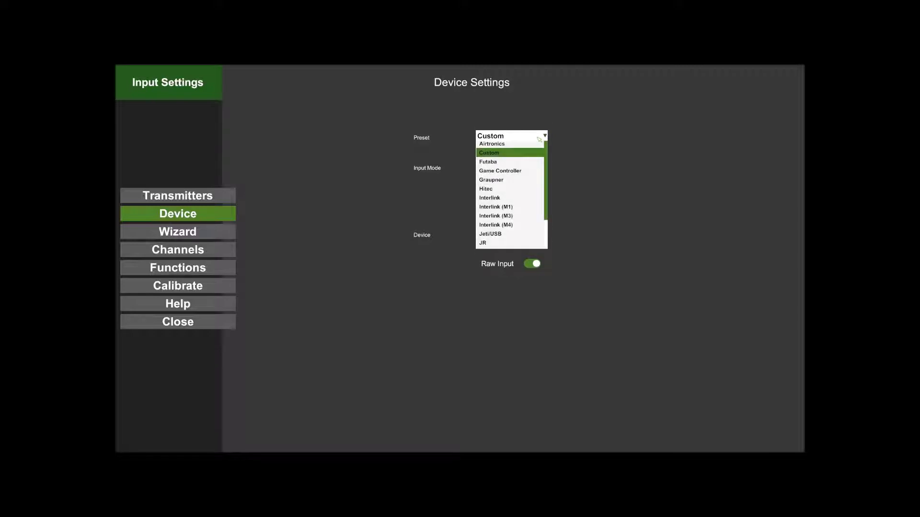
pyautogui.scroll(-3, 507, 202)
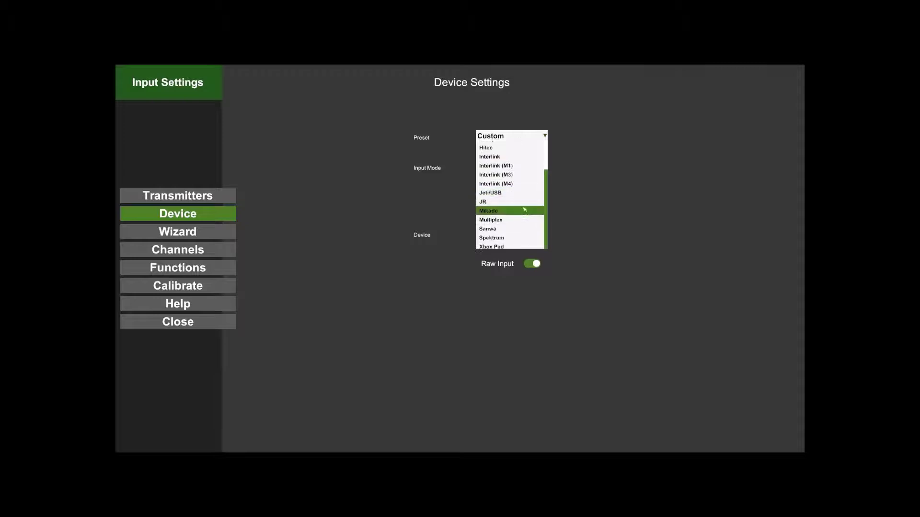
pyautogui.scroll(3, 527, 224)
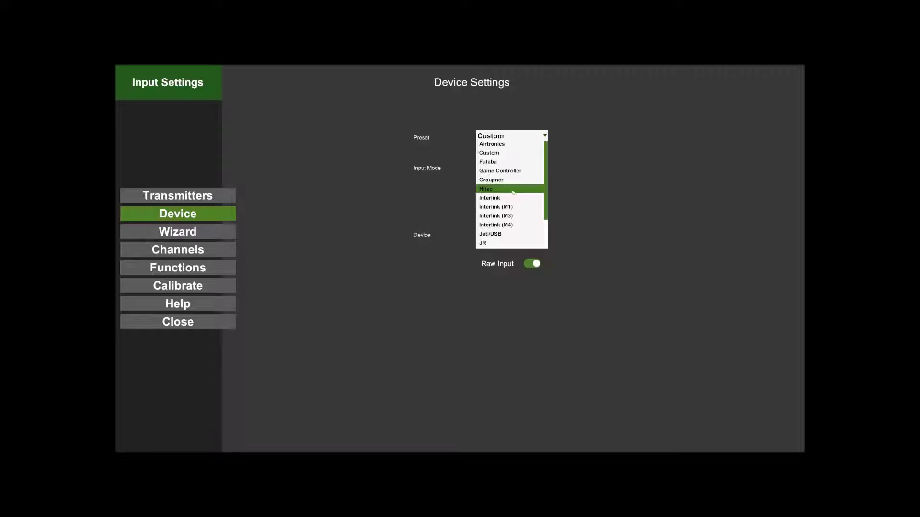
pyautogui.scroll(-5, 520, 221)
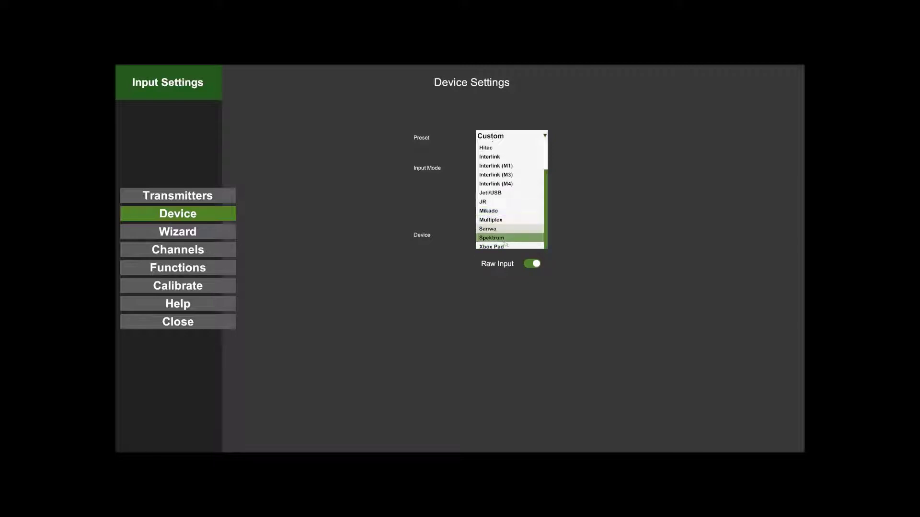
pyautogui.scroll(3, 503, 216)
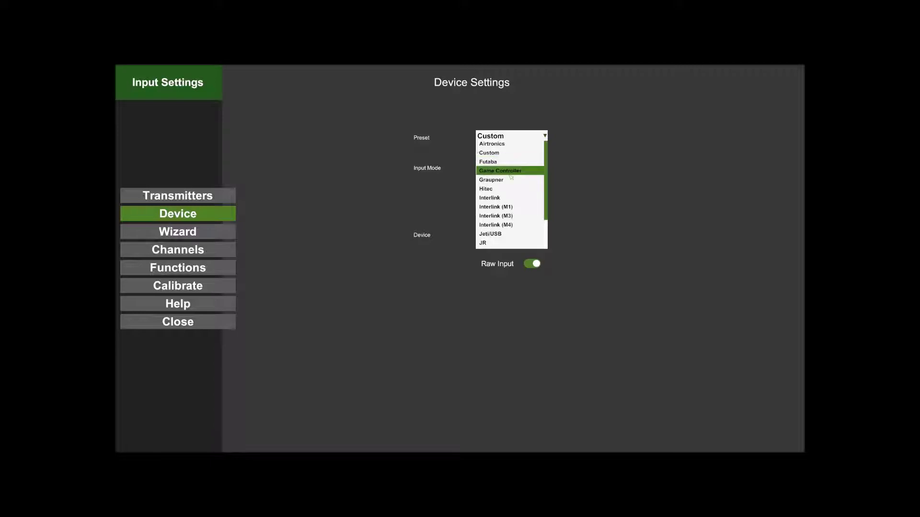
pyautogui.scroll(-3, 510, 192)
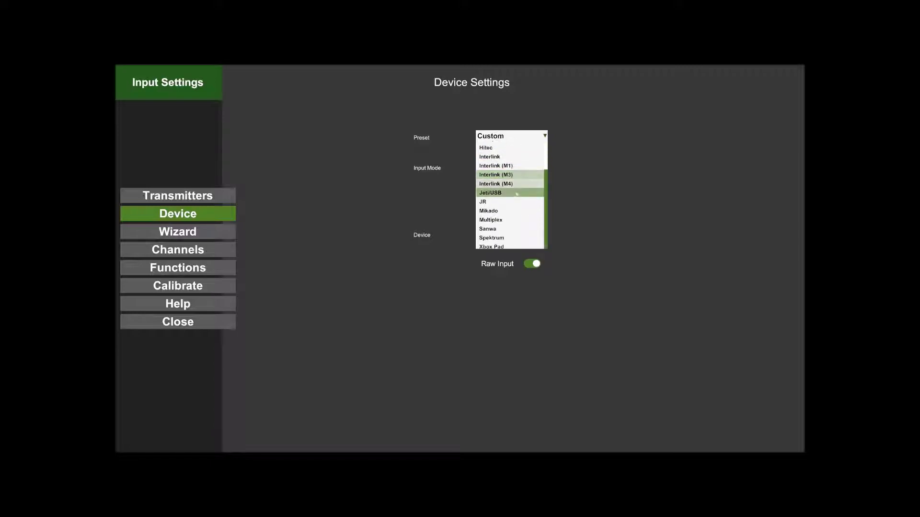
pyautogui.scroll(3, 527, 177)
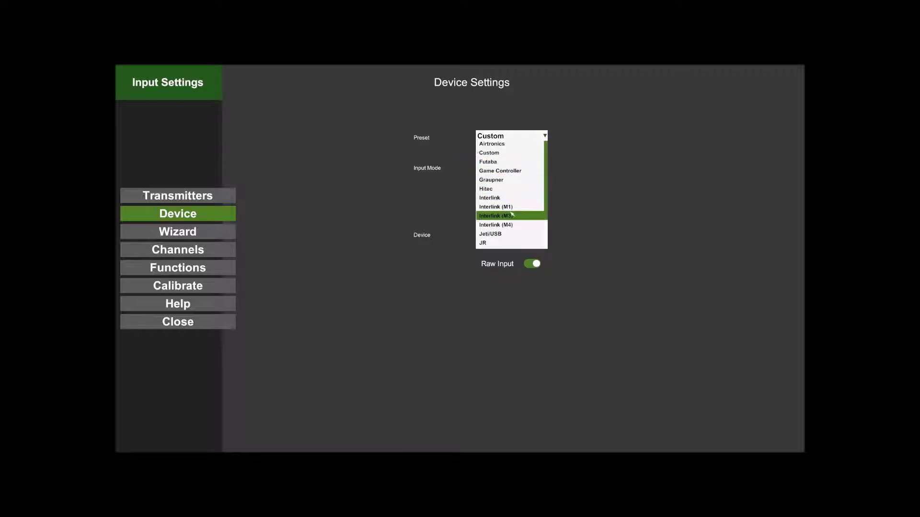
pyautogui.click(503, 163)
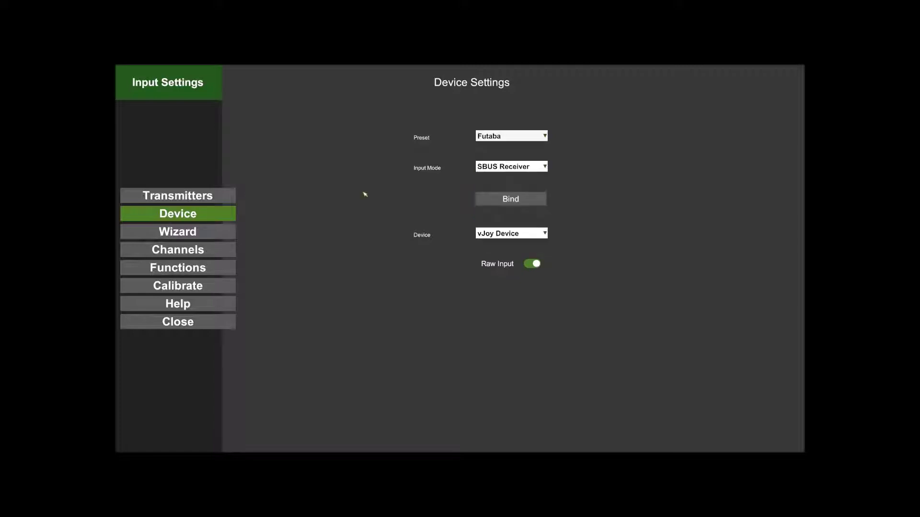
# Step: Set the input mode to SBUS Receiver and keep vJoy Device as the input device
pyautogui.click(541, 167)
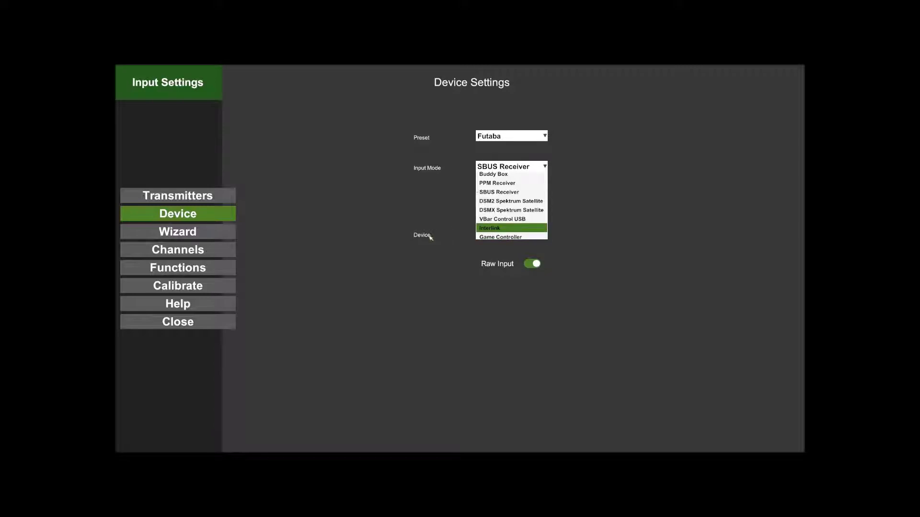
pyautogui.click(506, 194)
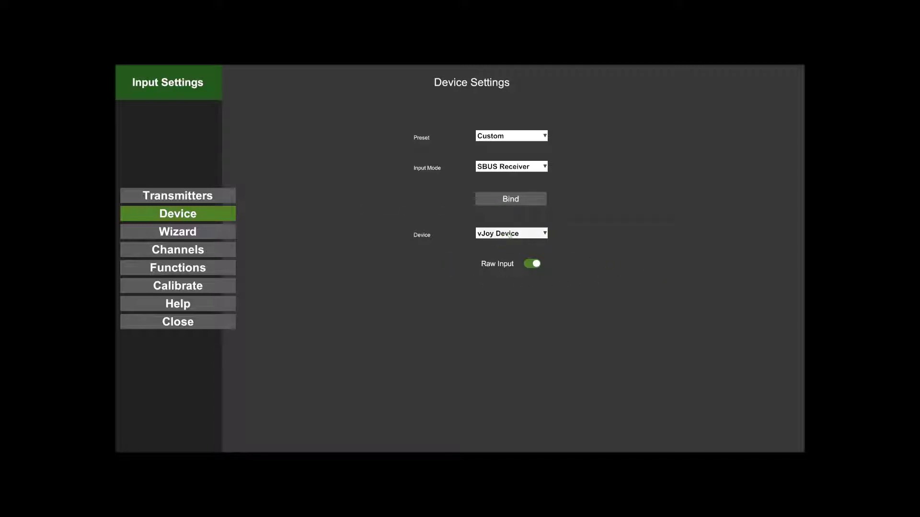
pyautogui.click(525, 237)
pyautogui.click(589, 234)
pyautogui.click(530, 235)
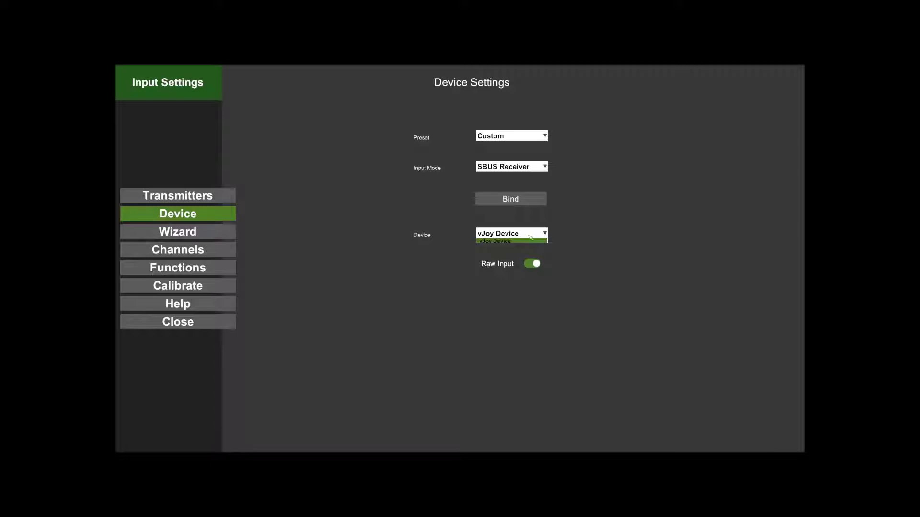
pyautogui.click(530, 236)
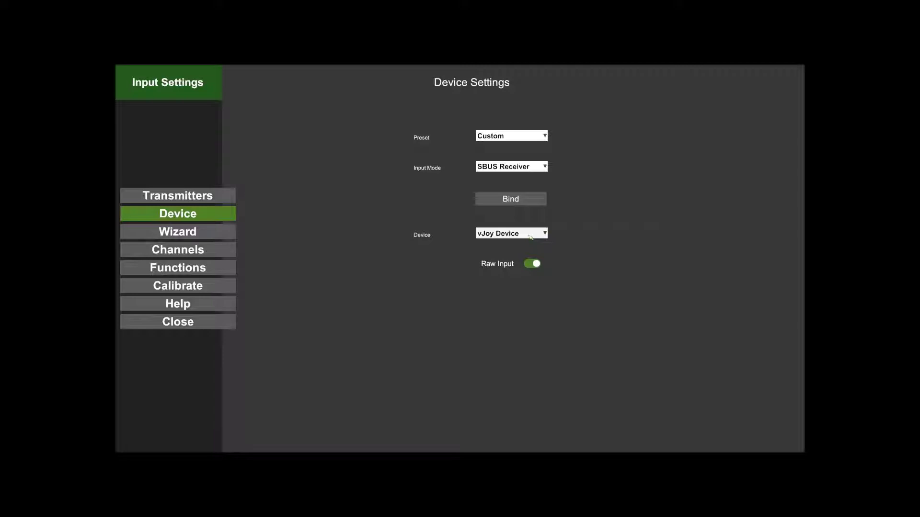
pyautogui.click(530, 237)
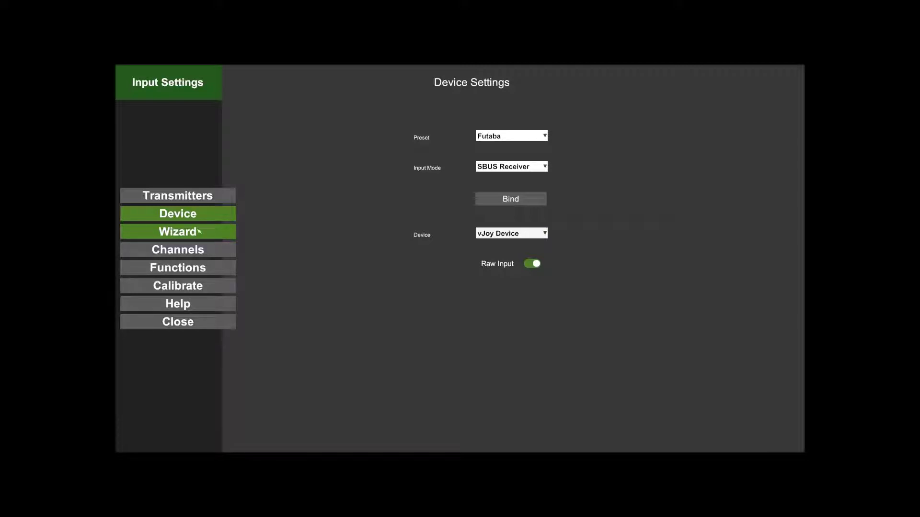
# Step: Start the transmitter setup wizard with sticks and switches centred, and record the throttle up/down and rudder left/right movements
pyautogui.click(199, 232)
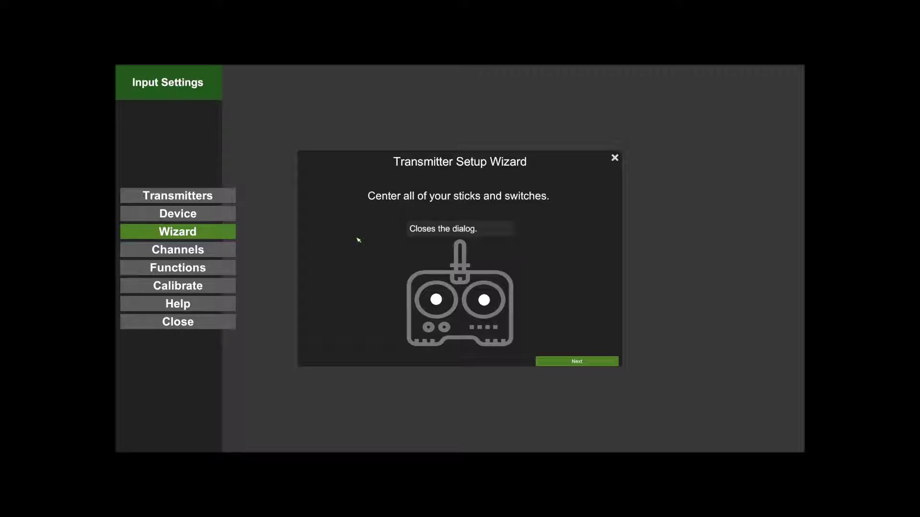
pyautogui.click(572, 363)
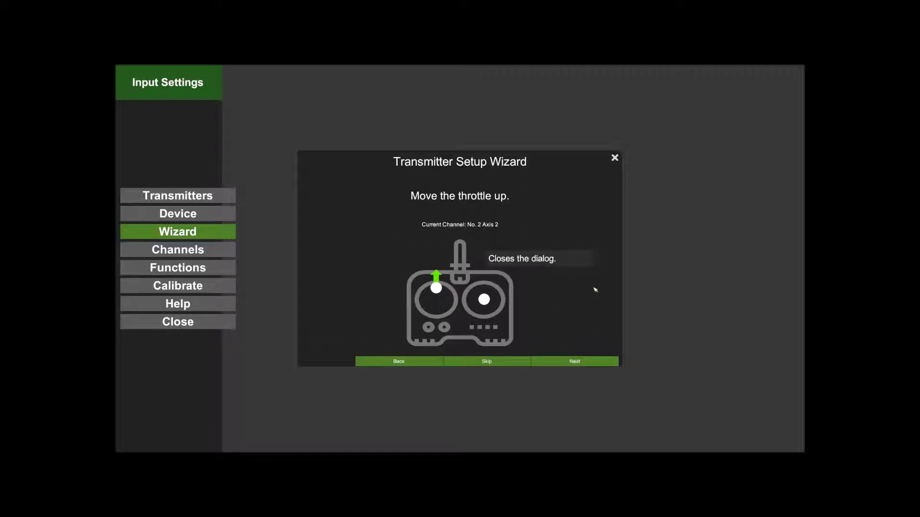
pyautogui.click(577, 364)
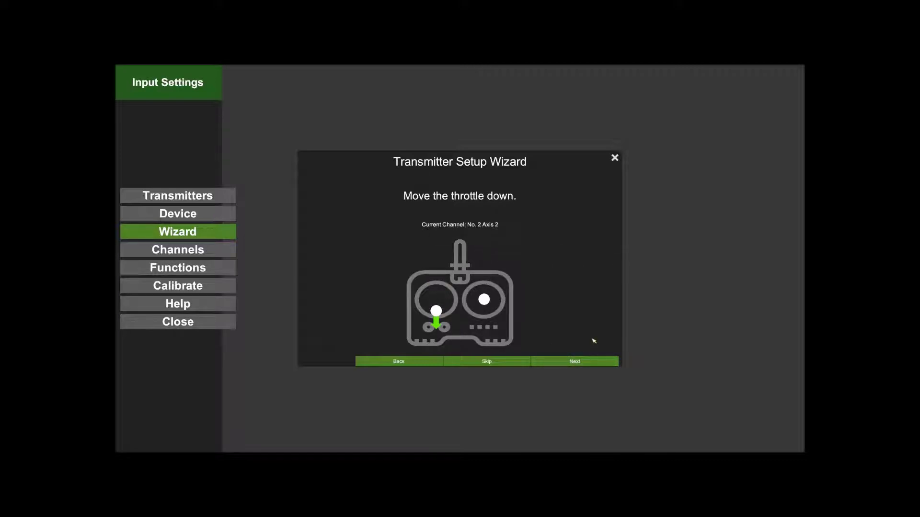
pyautogui.click(586, 362)
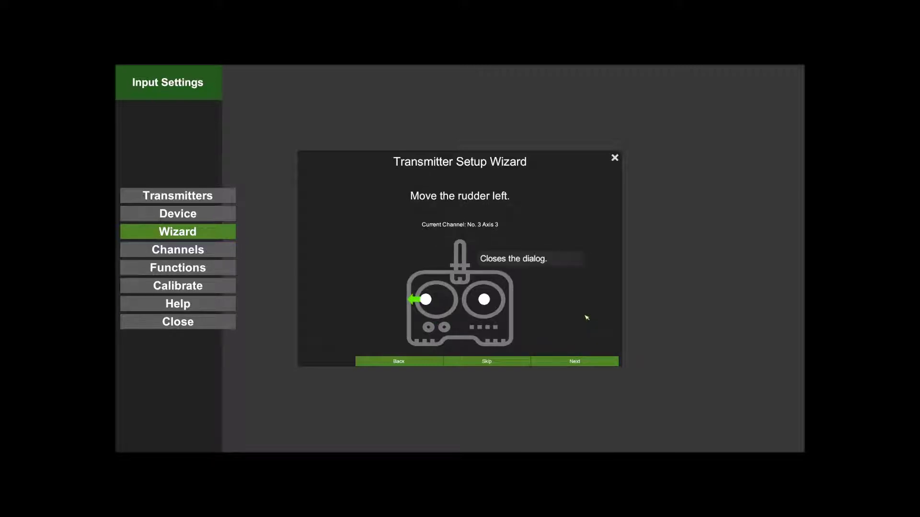
pyautogui.click(581, 362)
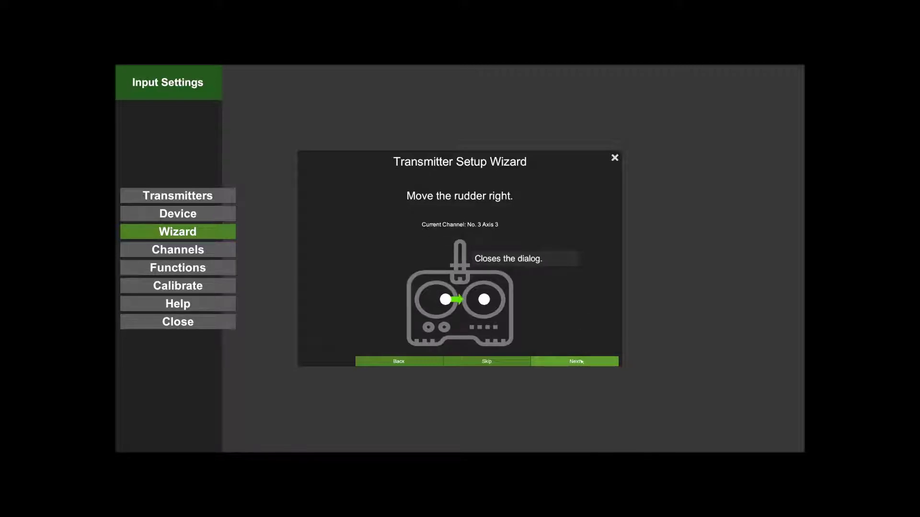
pyautogui.click(579, 361)
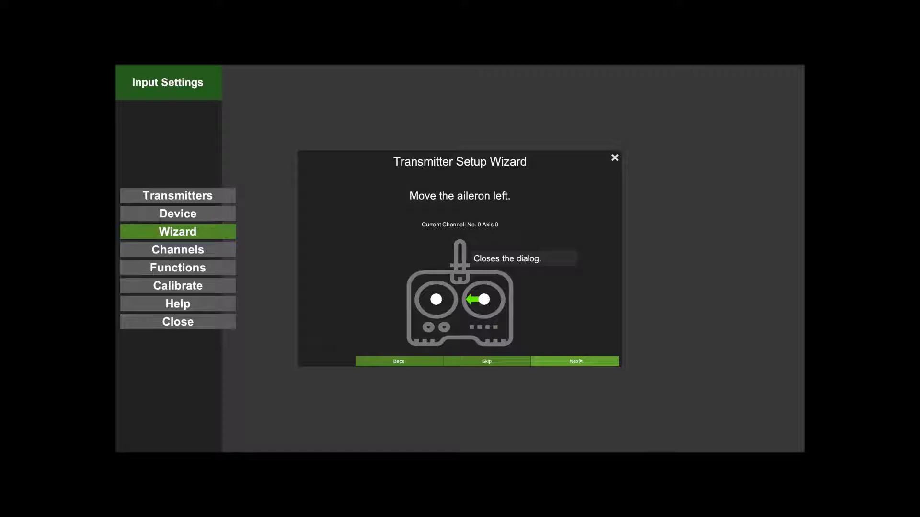
# Step: Record the aileron left/right and elevator forward/backward movements and finish the transmitter setup wizard
pyautogui.click(580, 361)
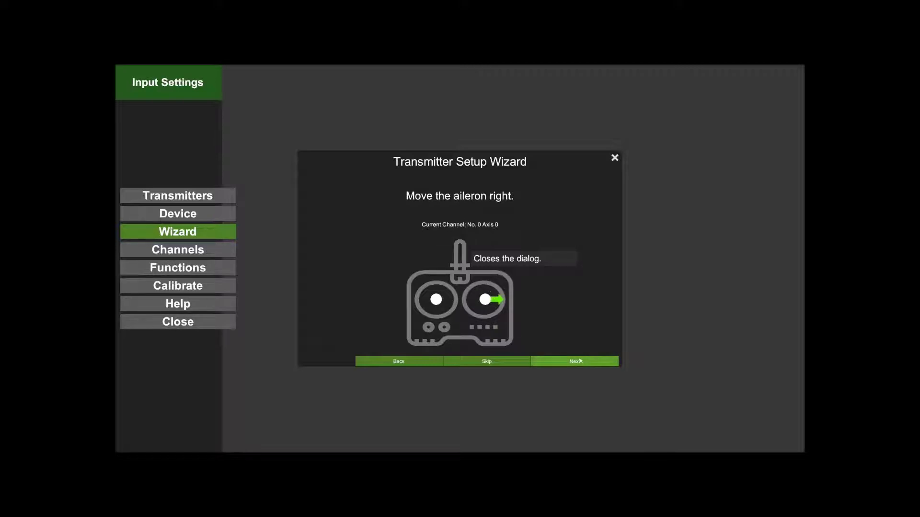
pyautogui.click(580, 362)
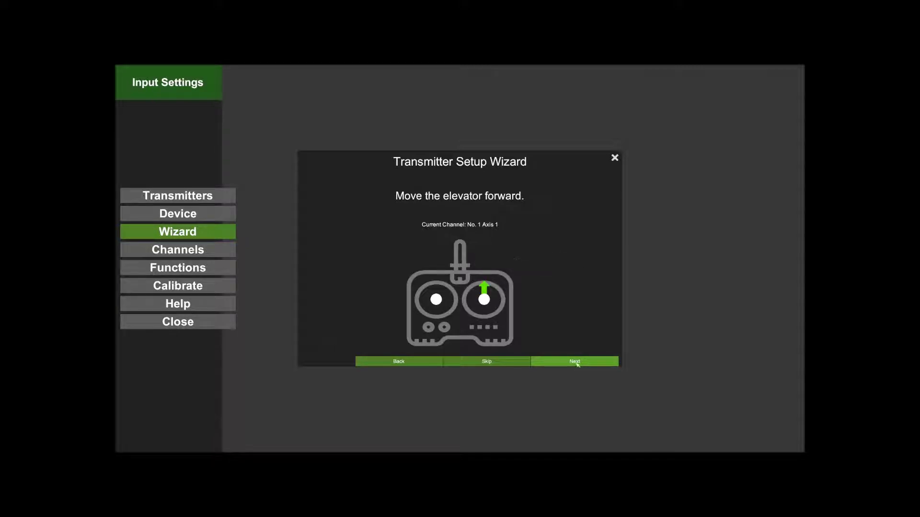
pyautogui.click(577, 362)
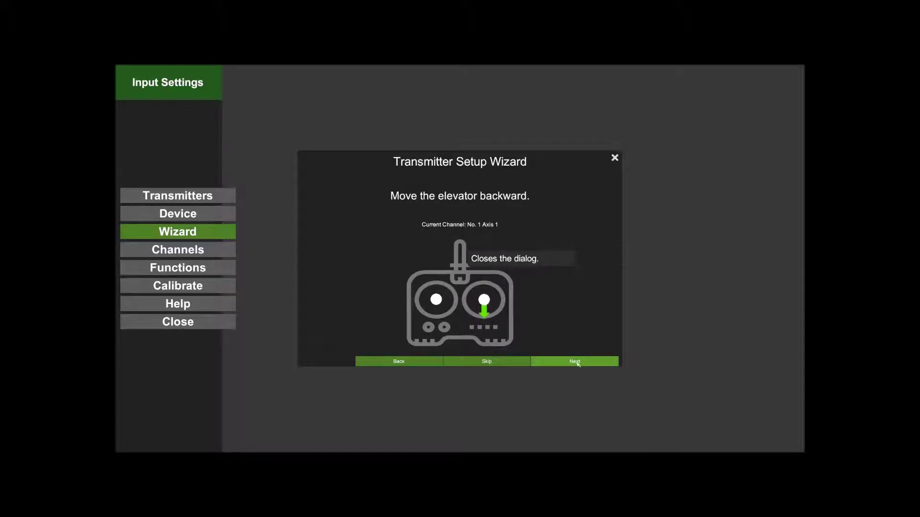
pyautogui.click(577, 363)
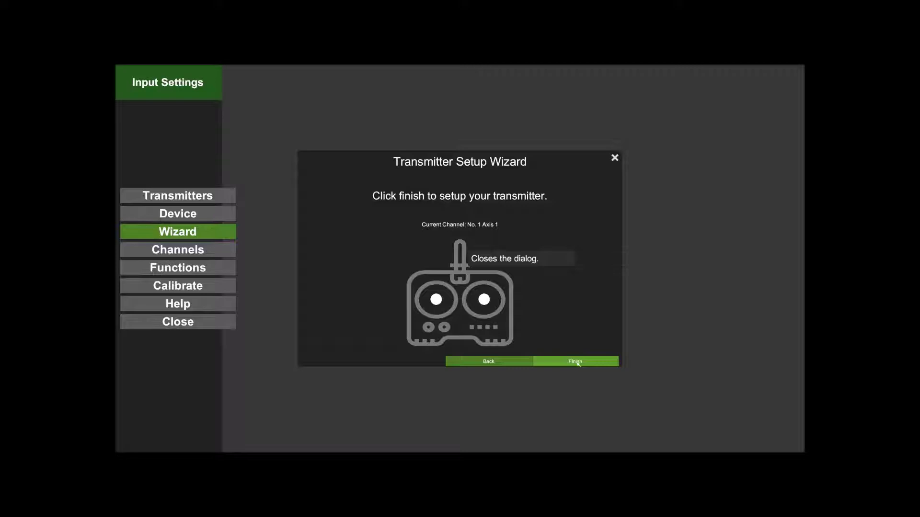
pyautogui.click(577, 362)
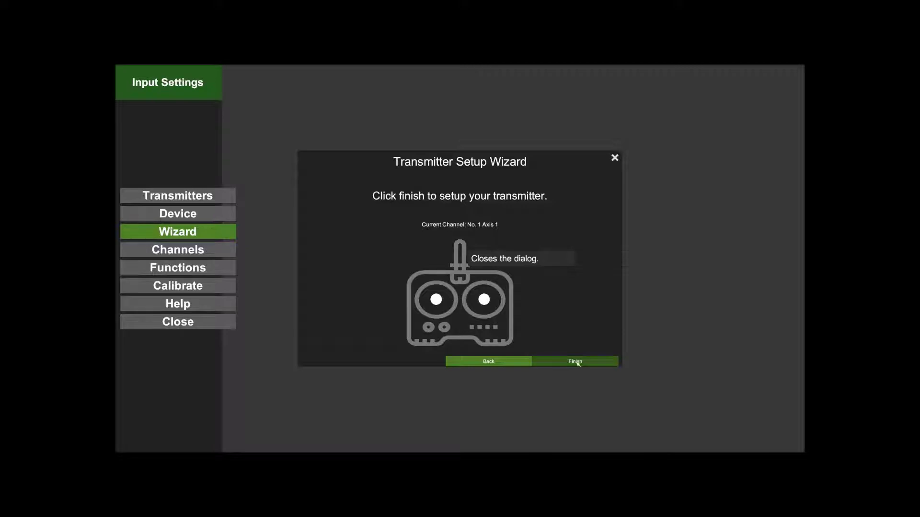
pyautogui.click(575, 361)
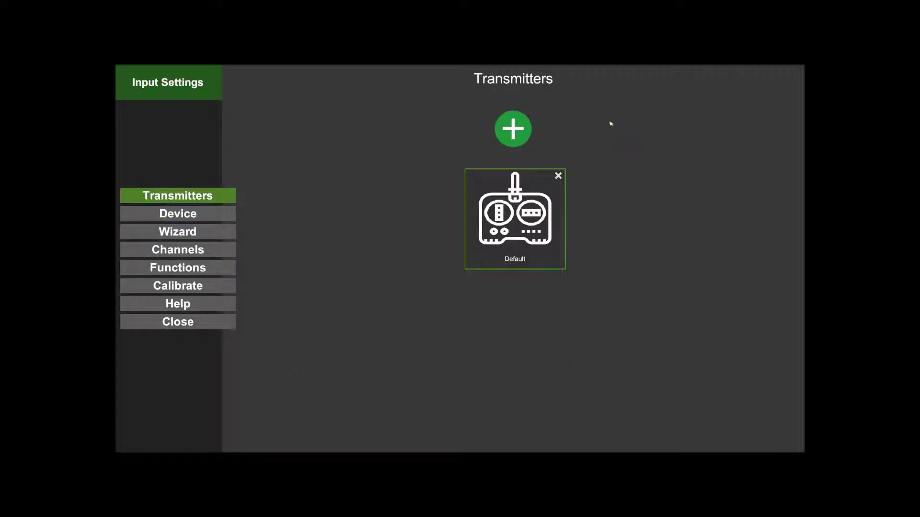
# Step: Review the helicopter channels and assign Channel 7 to the helicopter's RPM 1 function with Toggle Mode off
pyautogui.click(196, 255)
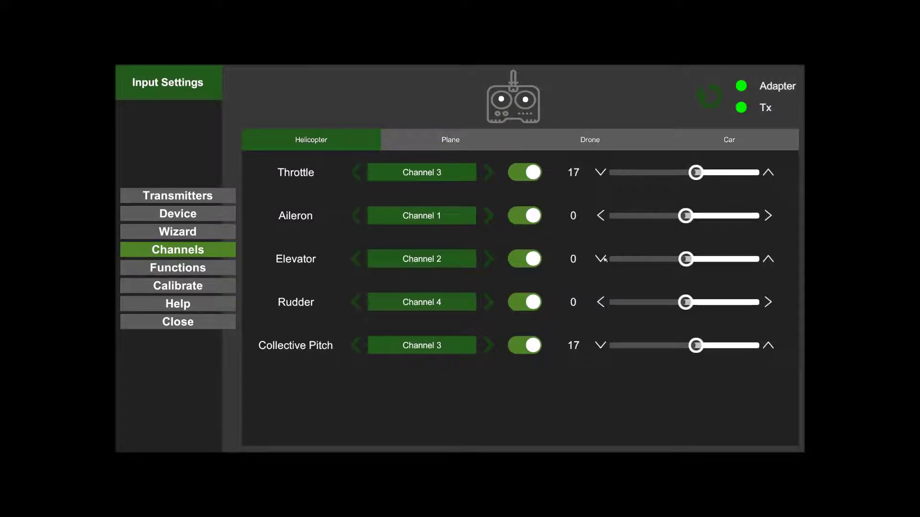
pyautogui.press('Down')
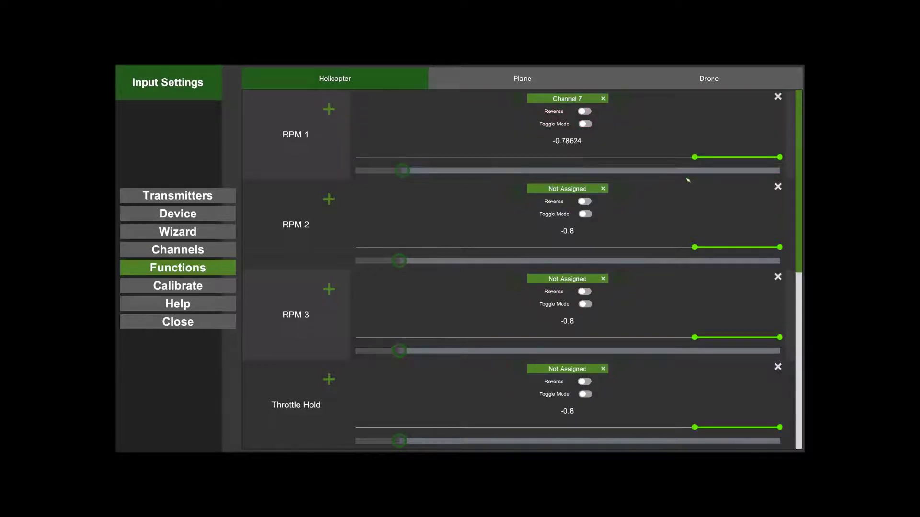
pyautogui.click(572, 102)
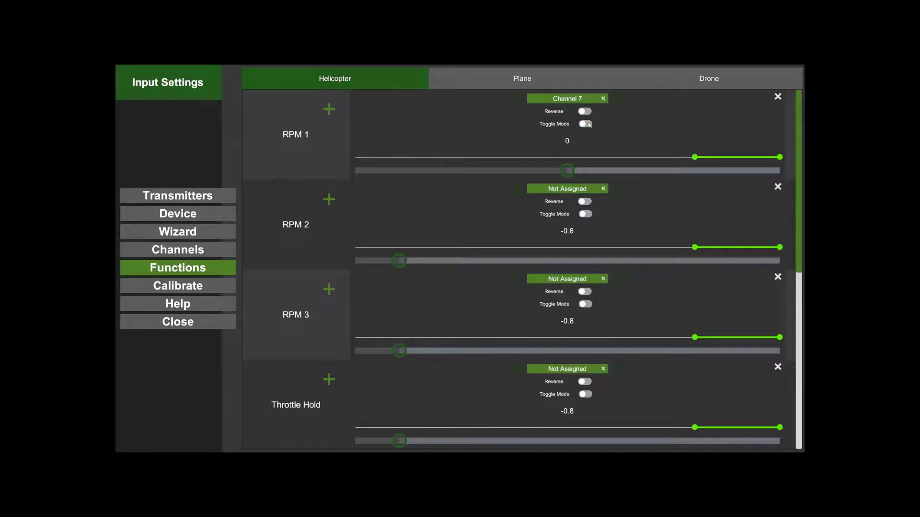
pyautogui.click(589, 125)
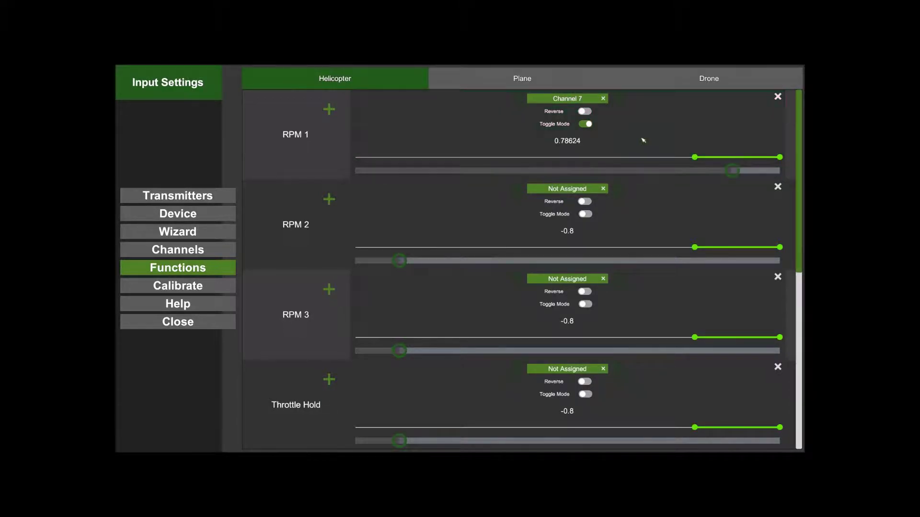
pyautogui.click(586, 125)
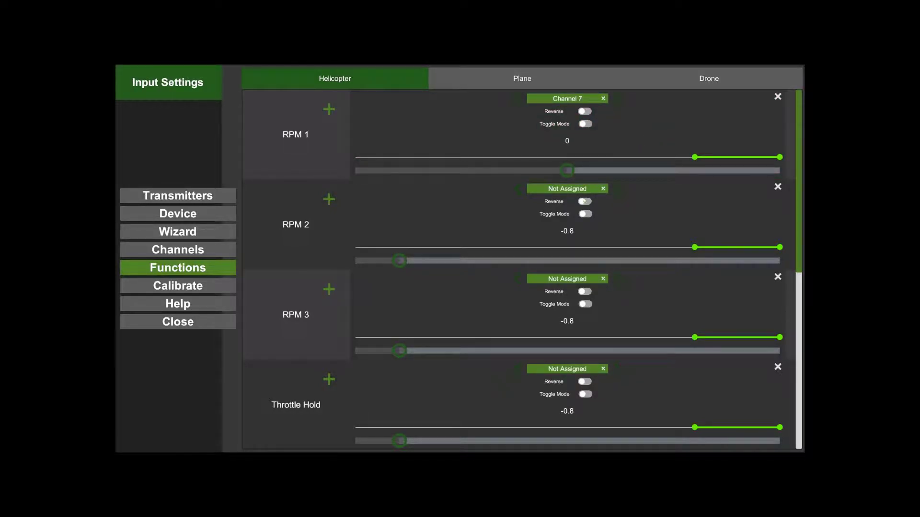
# Step: Assign Channel 7 to the helicopter's RPM 2 with its active range narrowed around the centre, and to RPM 3 with Reverse on
pyautogui.click(577, 191)
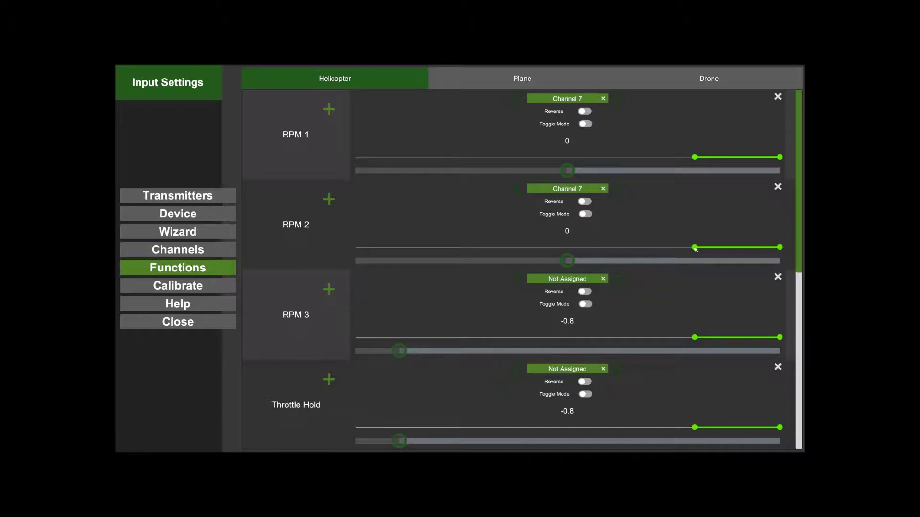
pyautogui.moveTo(695, 249); pyautogui.dragTo(525, 247)
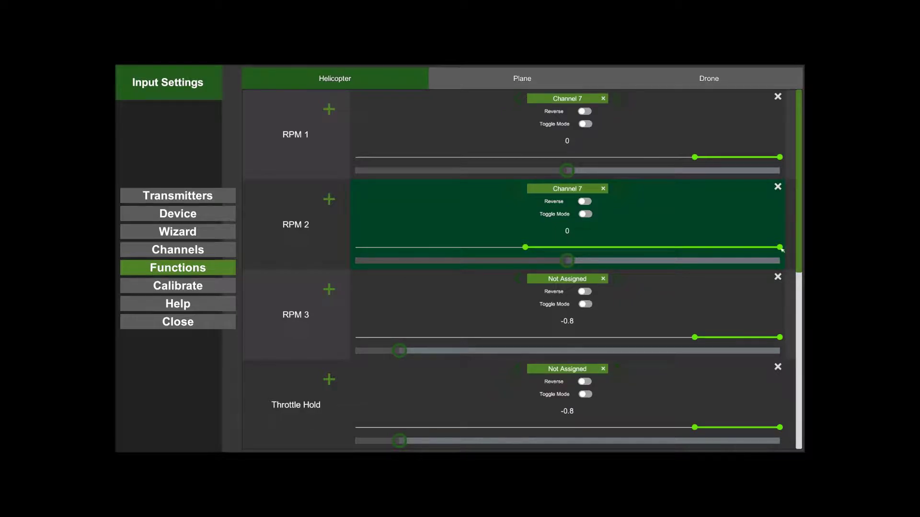
pyautogui.moveTo(781, 248); pyautogui.dragTo(618, 247)
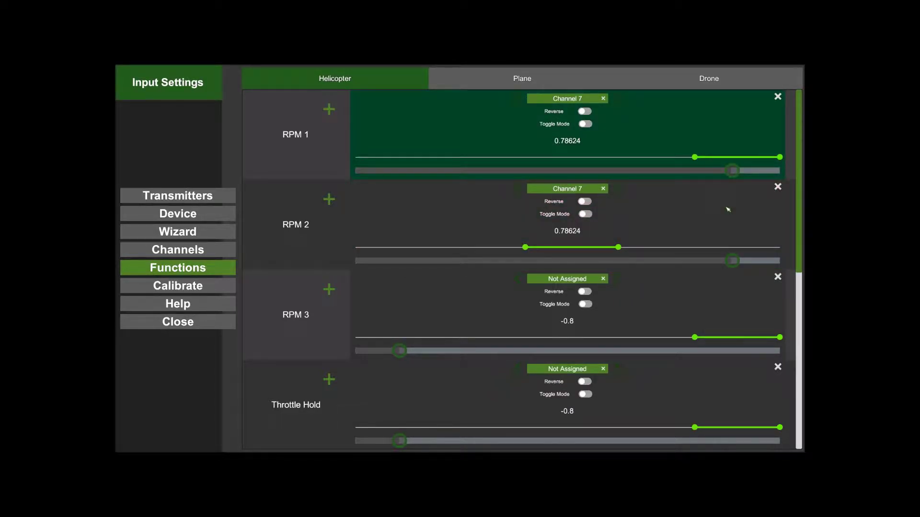
pyautogui.click(565, 281)
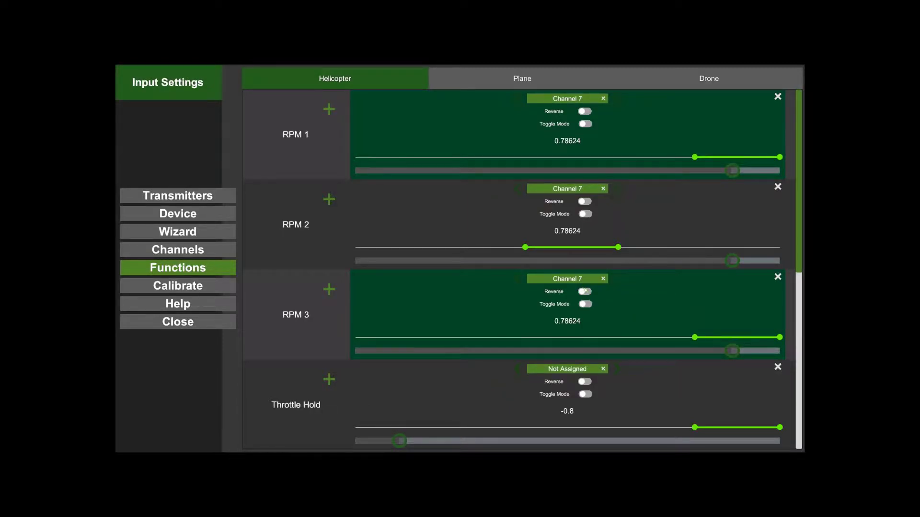
pyautogui.click(584, 292)
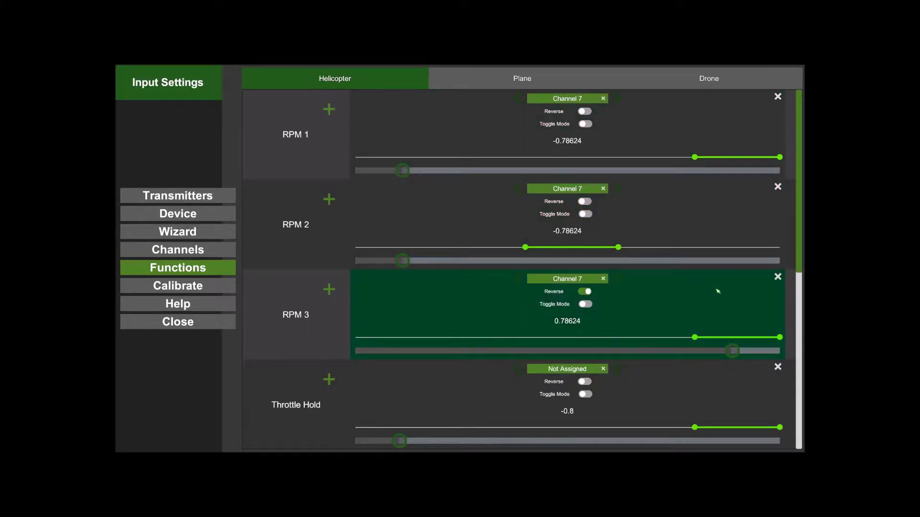
# Step: Review the remaining helicopter functions and the function assignments for the plane and drone
pyautogui.scroll(-3, 681, 213)
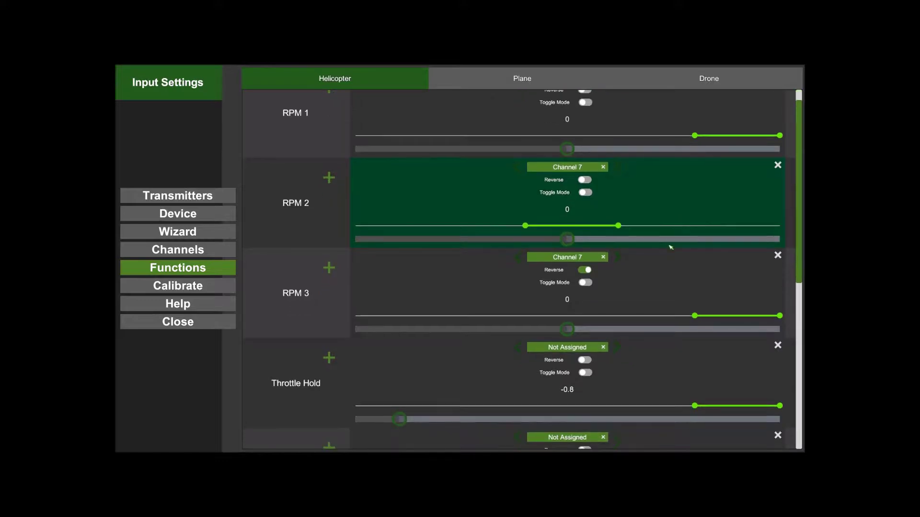
pyautogui.scroll(-3, 662, 257)
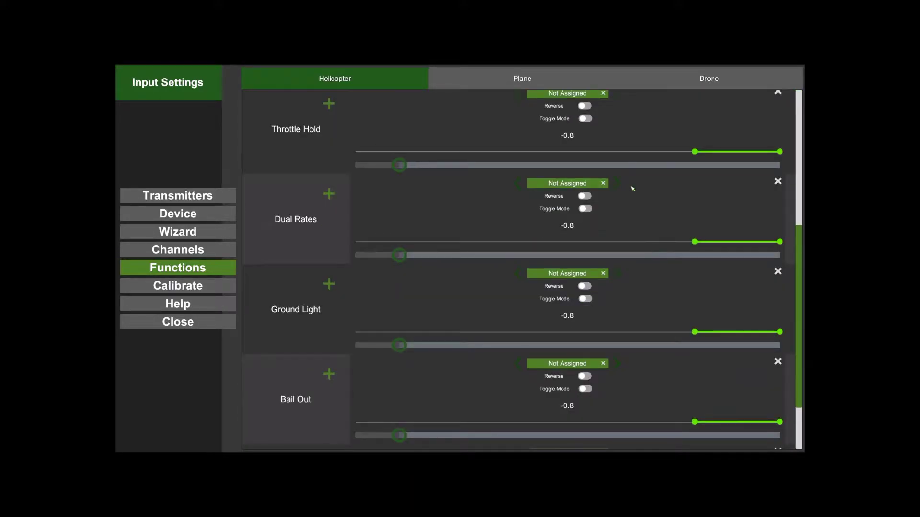
pyautogui.click(513, 79)
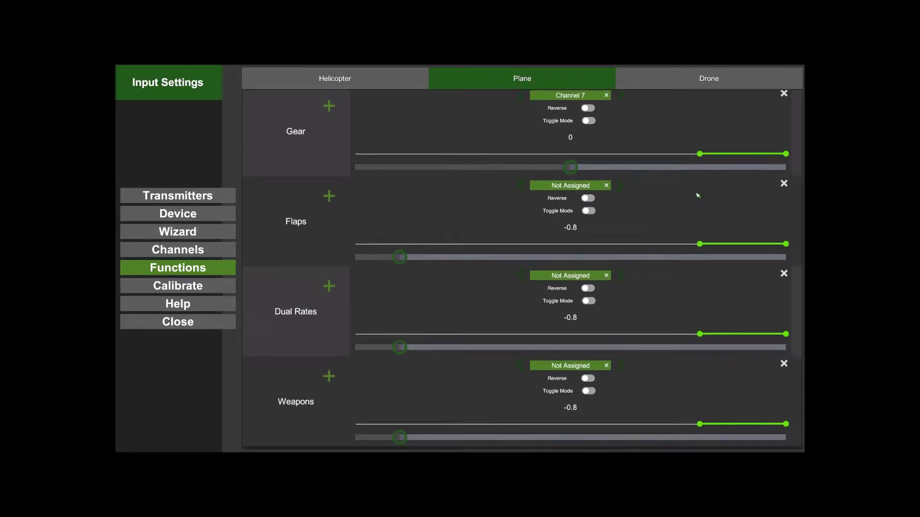
pyautogui.scroll(-1, 696, 206)
pyautogui.scroll(1, 696, 206)
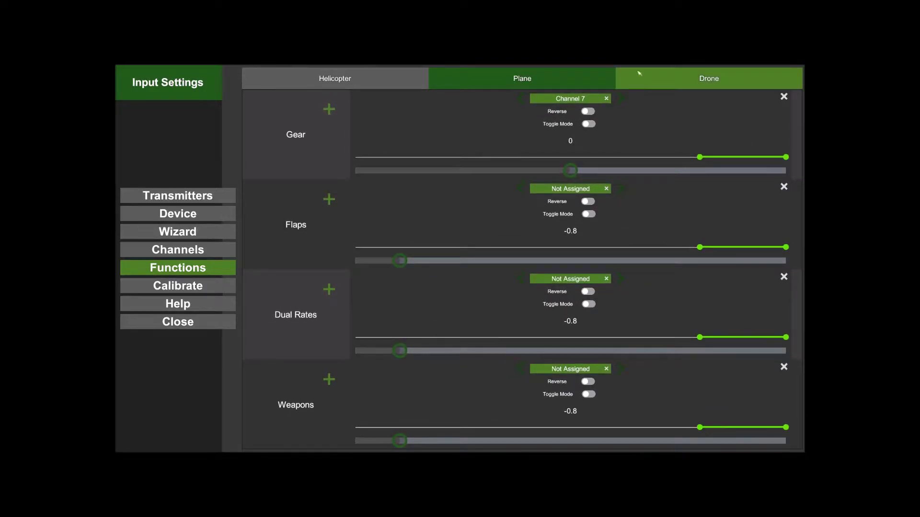
pyautogui.click(671, 77)
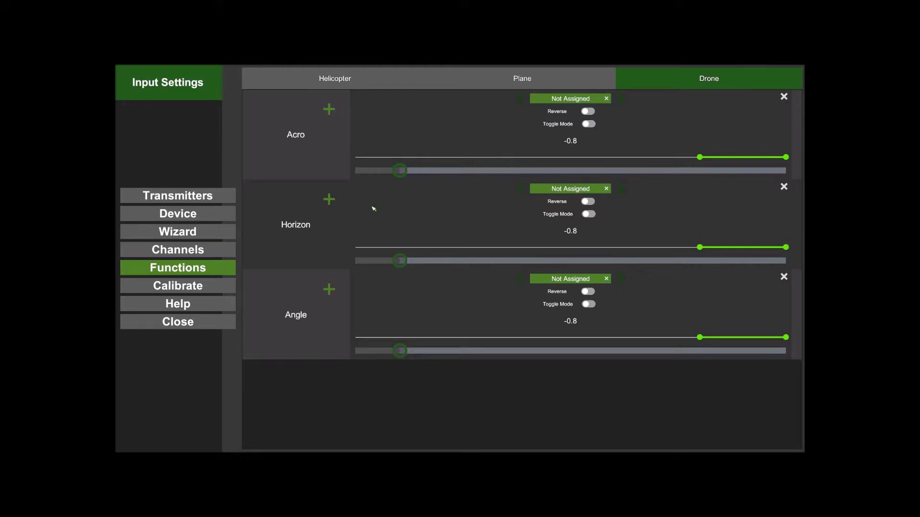
# Step: Open the input settings help and read through the keyboard shortcuts and support information
pyautogui.click(205, 304)
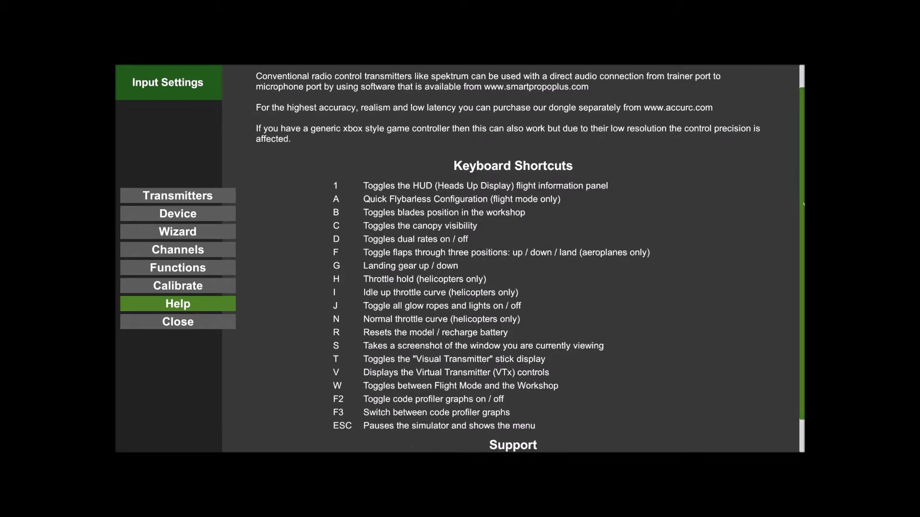
pyautogui.scroll(-3, 797, 211)
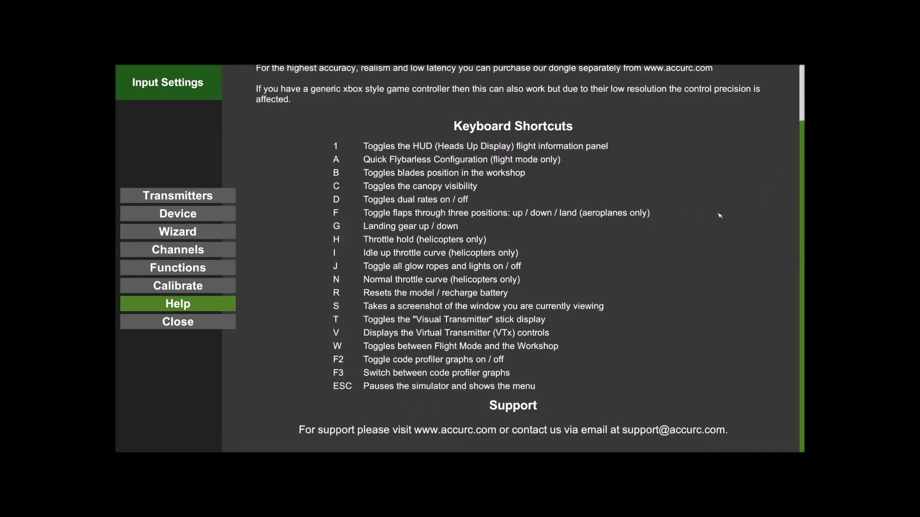